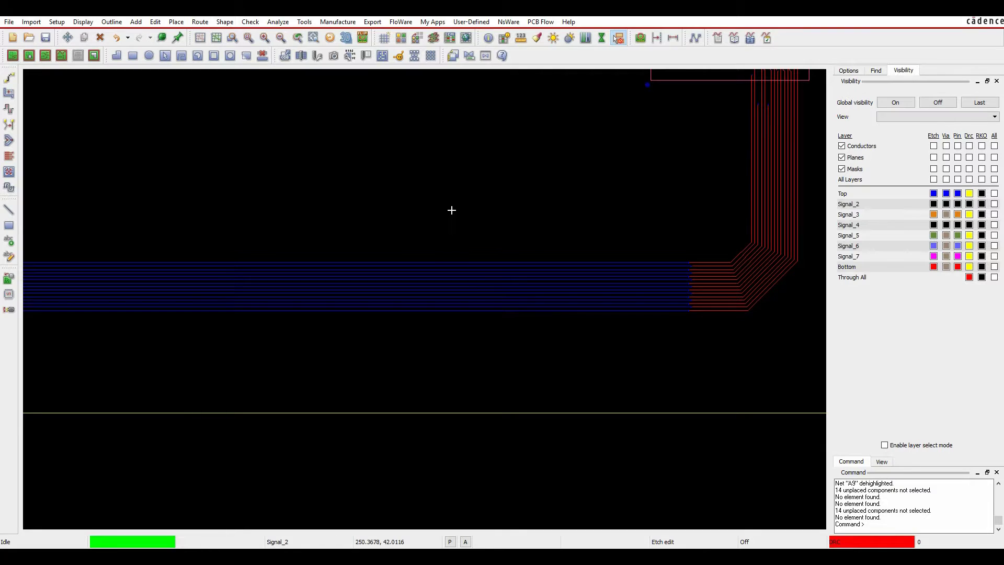
# Run Display > Segments Over Voids and centre the view on the flagged A15 and A16 traces
pyautogui.click(83, 24)
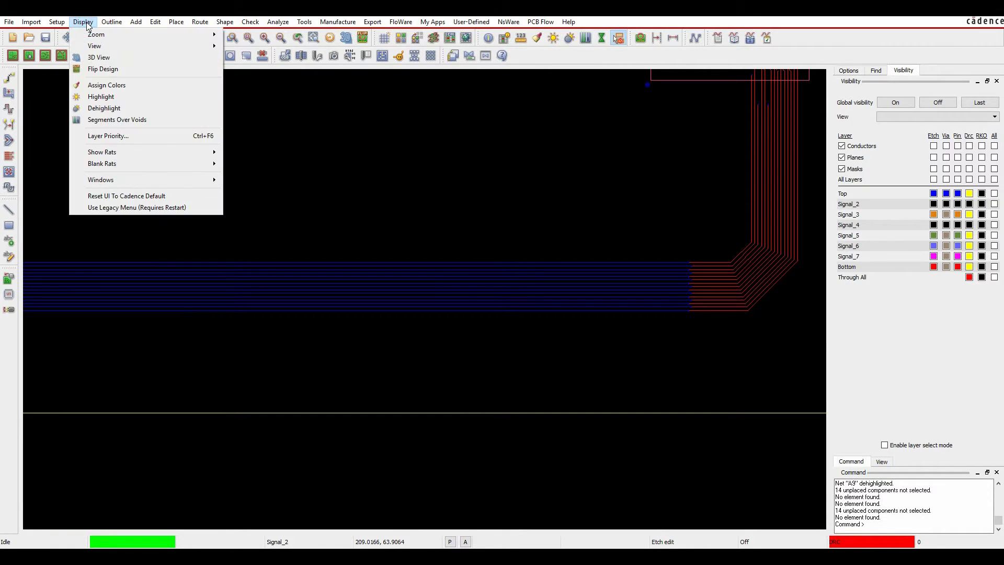
pyautogui.click(112, 124)
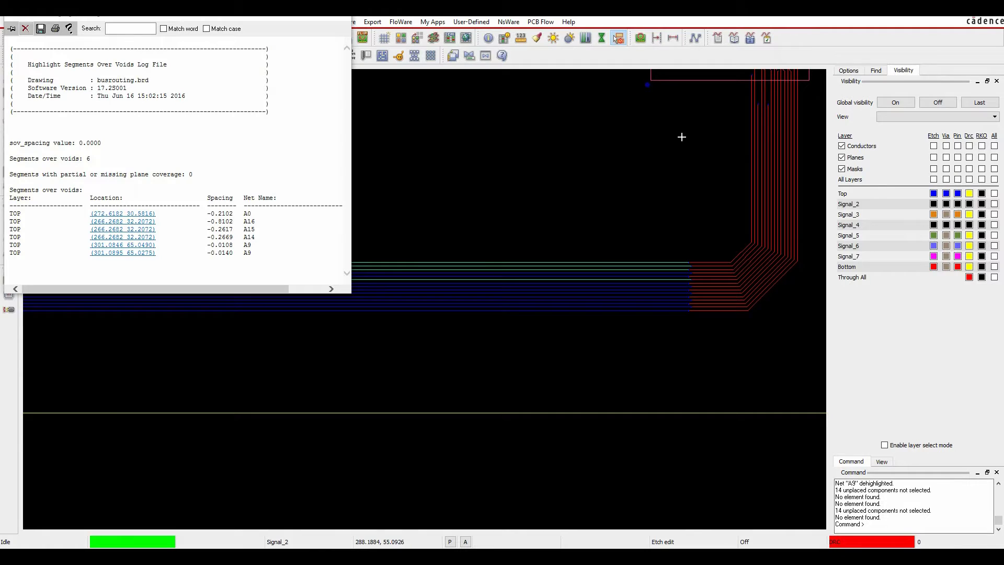
pyautogui.click(117, 214)
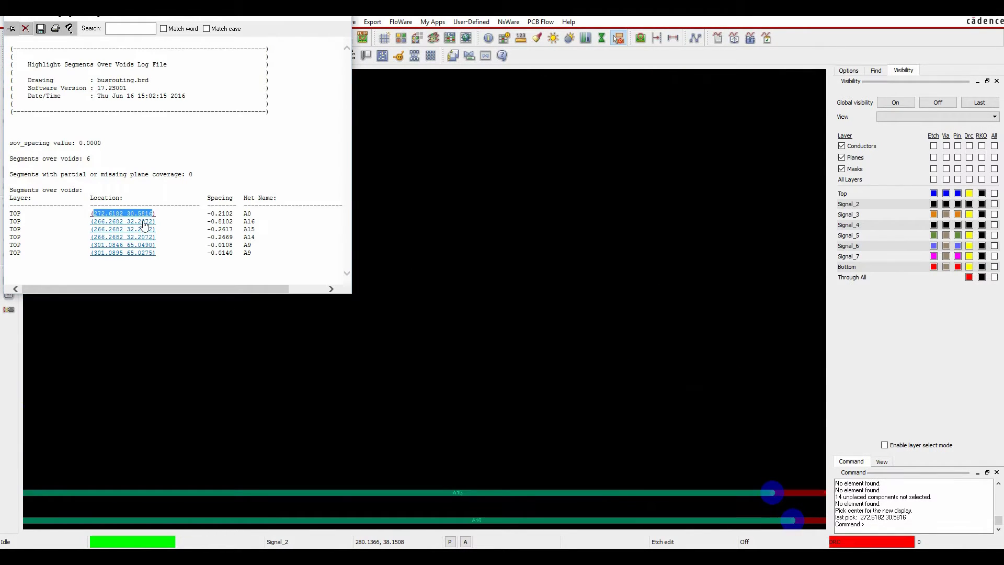
pyautogui.click(129, 215)
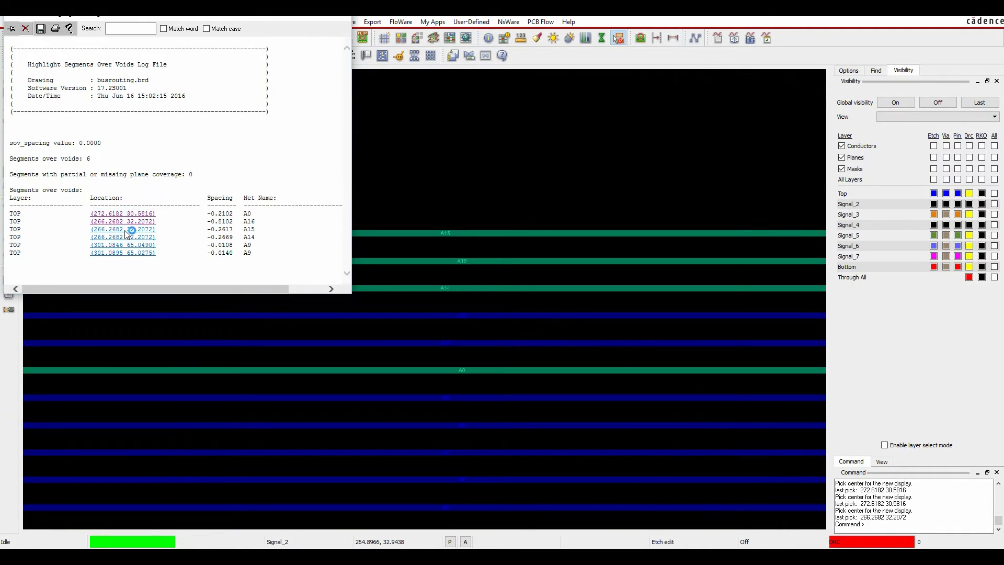
# Show all Signal_2 layers and centre the view on the two flagged A9 trace segments
pyautogui.click(995, 203)
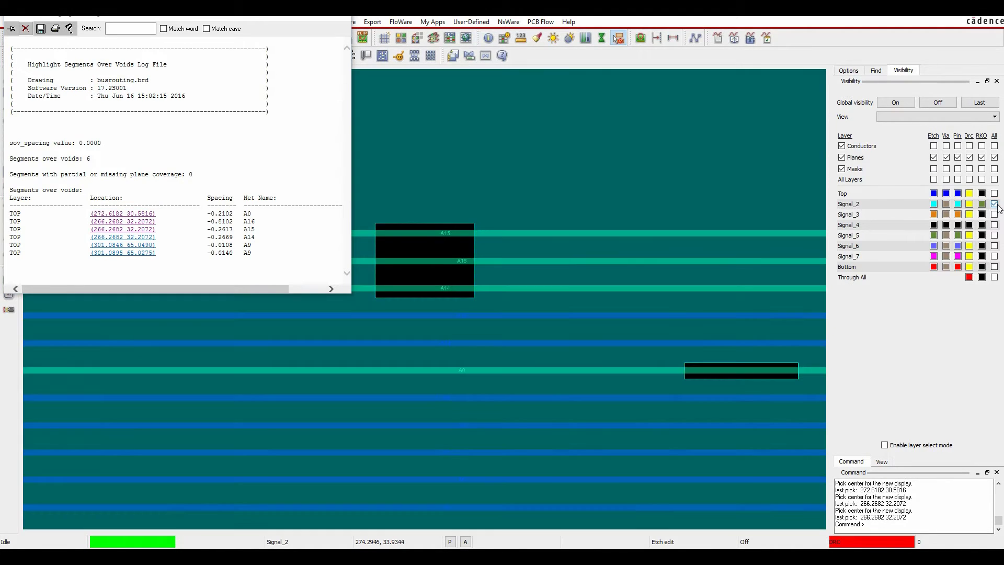
pyautogui.click(116, 245)
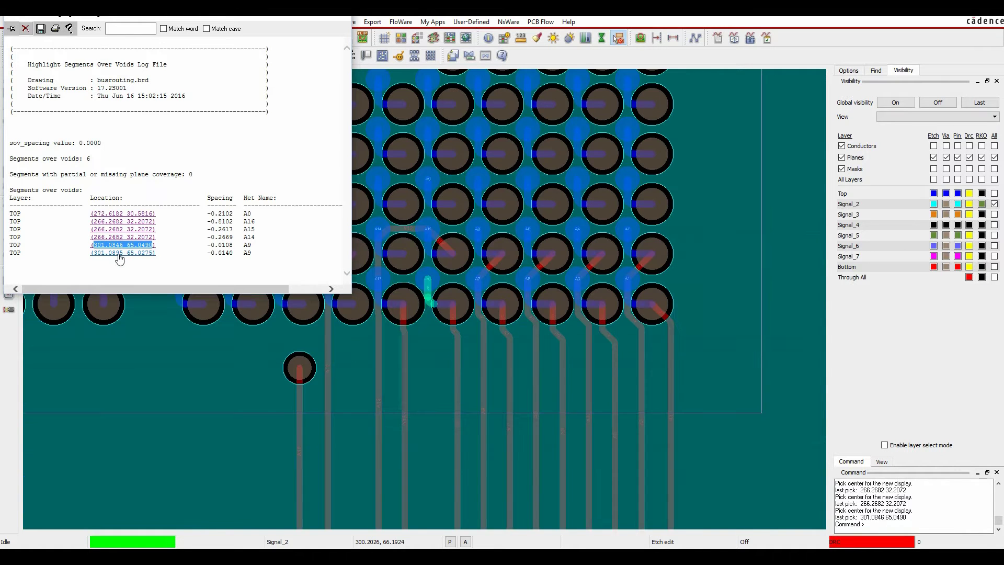
pyautogui.scroll(3, 437, 307)
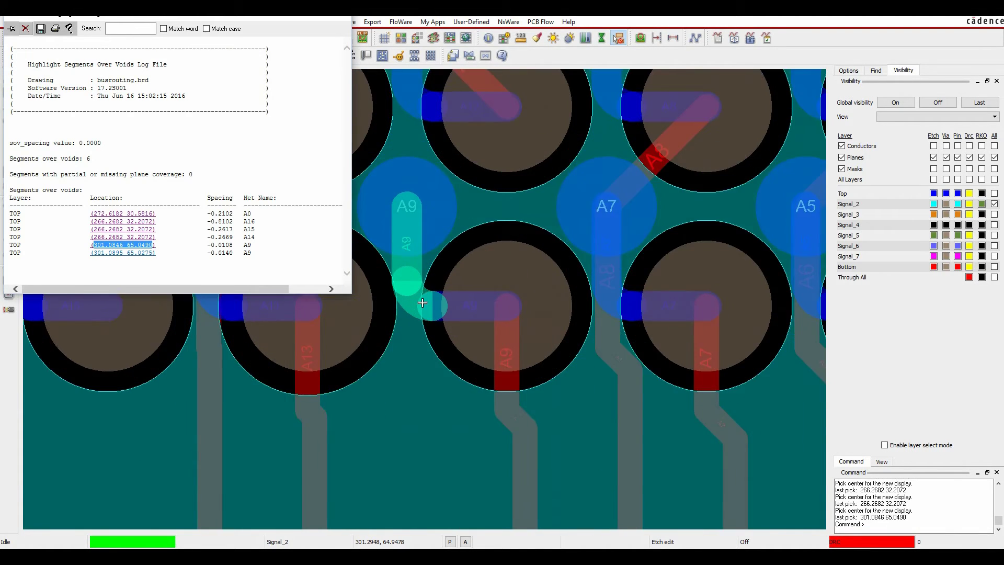
pyautogui.scroll(3, 444, 316)
pyautogui.scroll(-1, 444, 316)
pyautogui.scroll(-2, 440, 353)
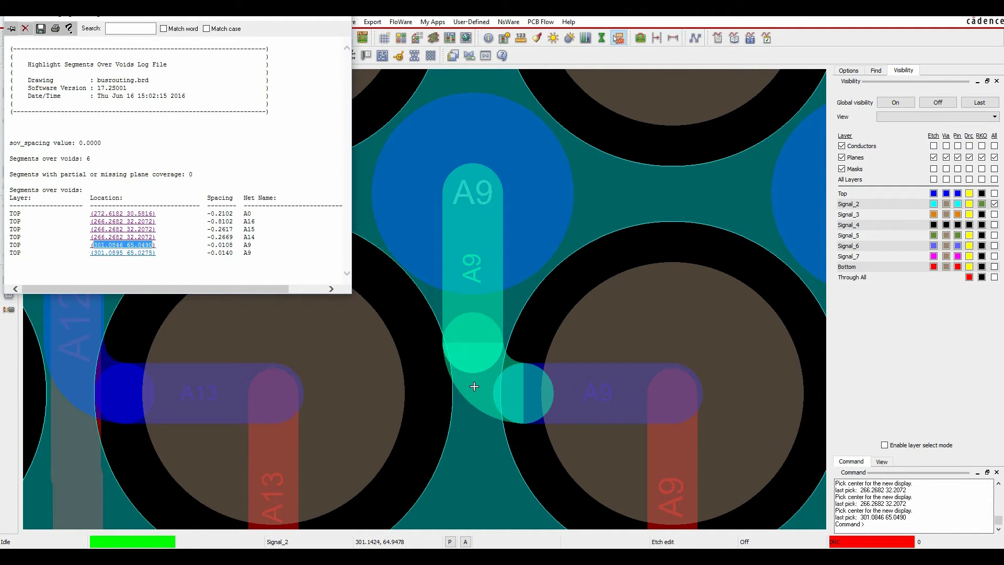
pyautogui.click(134, 253)
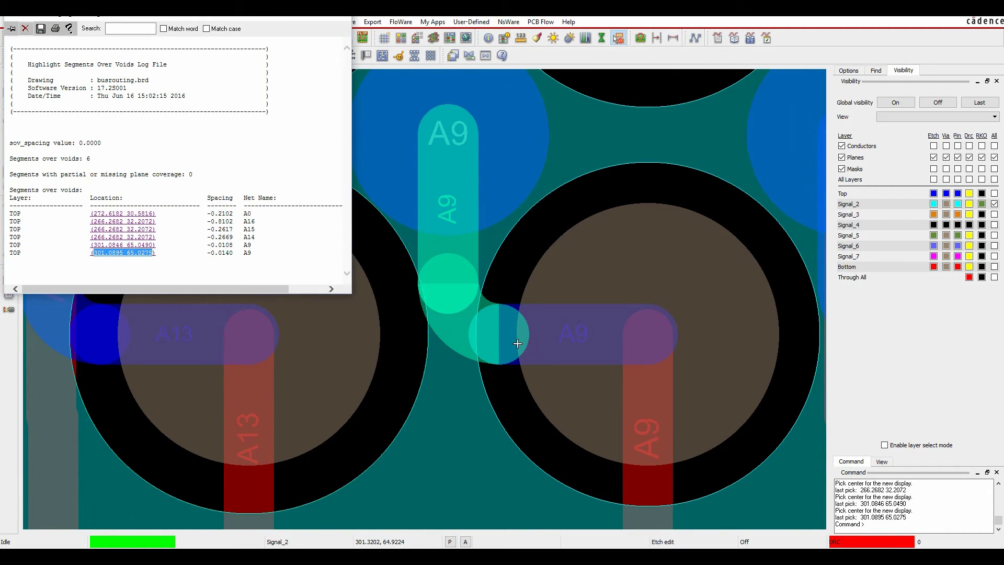